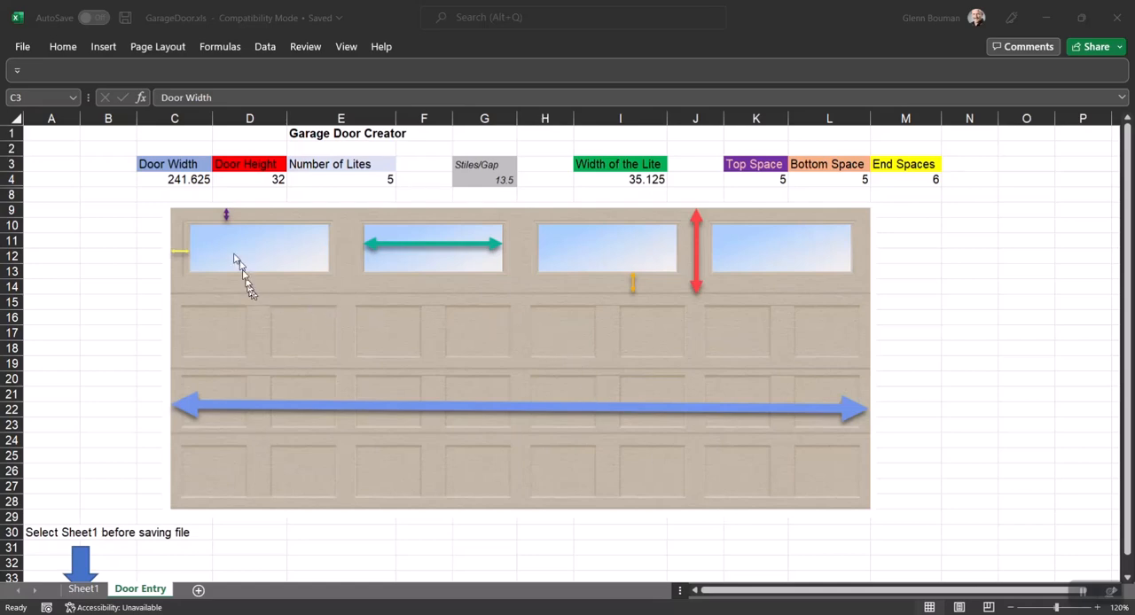
Review the door width, height, number of lites, lite width, top, bottom and end spaces, and the stiles/gap formula on the Door Entry sheet.
left_click(184, 180)
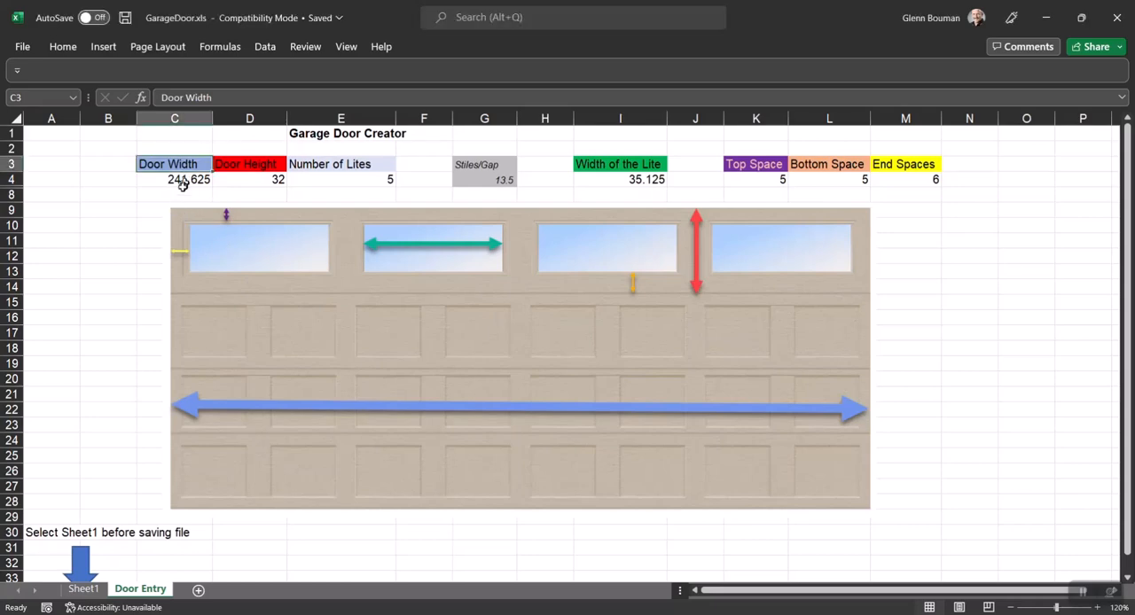
left_click(183, 181)
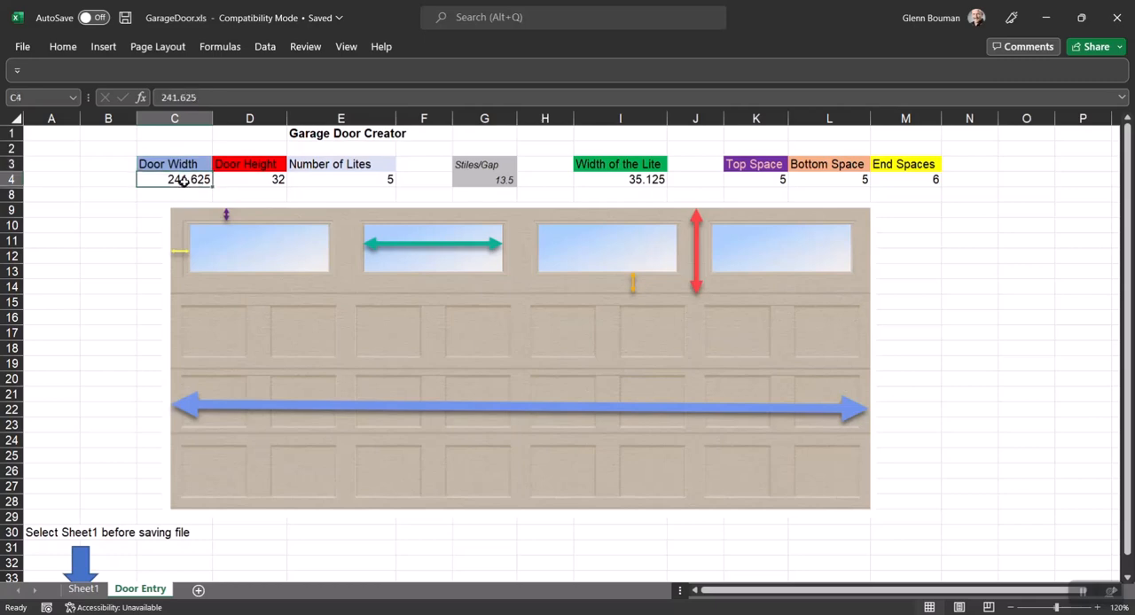
left_click(269, 180)
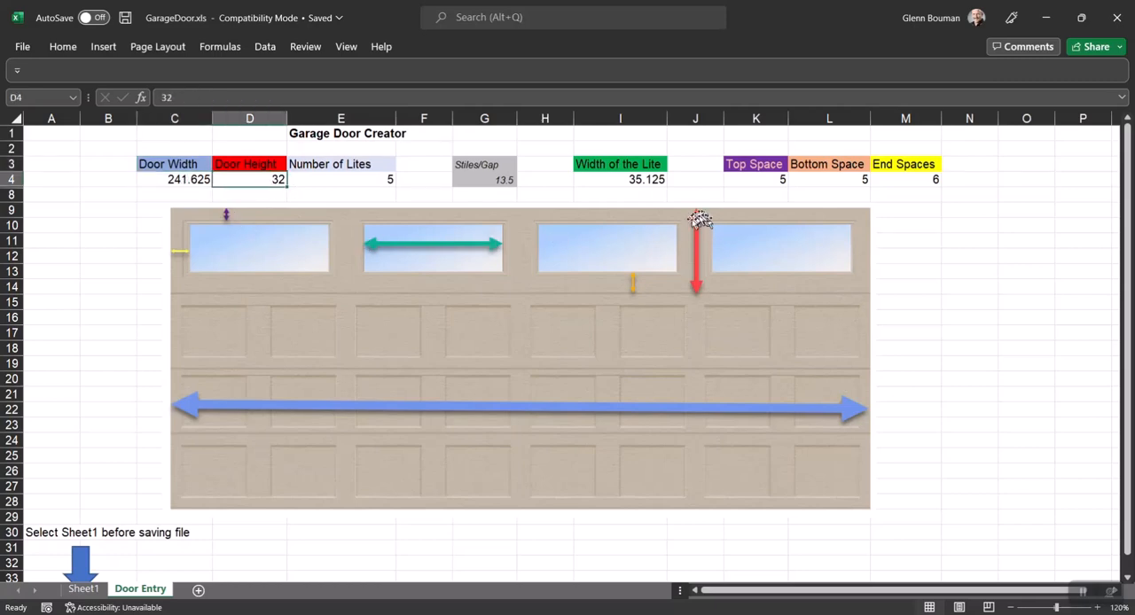
left_click(357, 180)
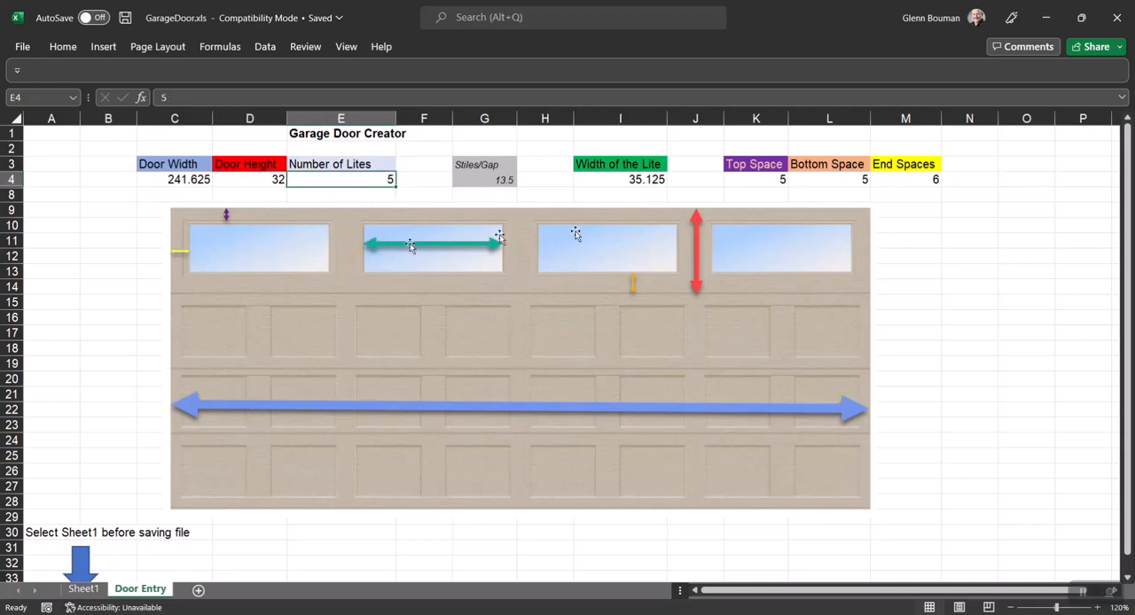
left_click(628, 180)
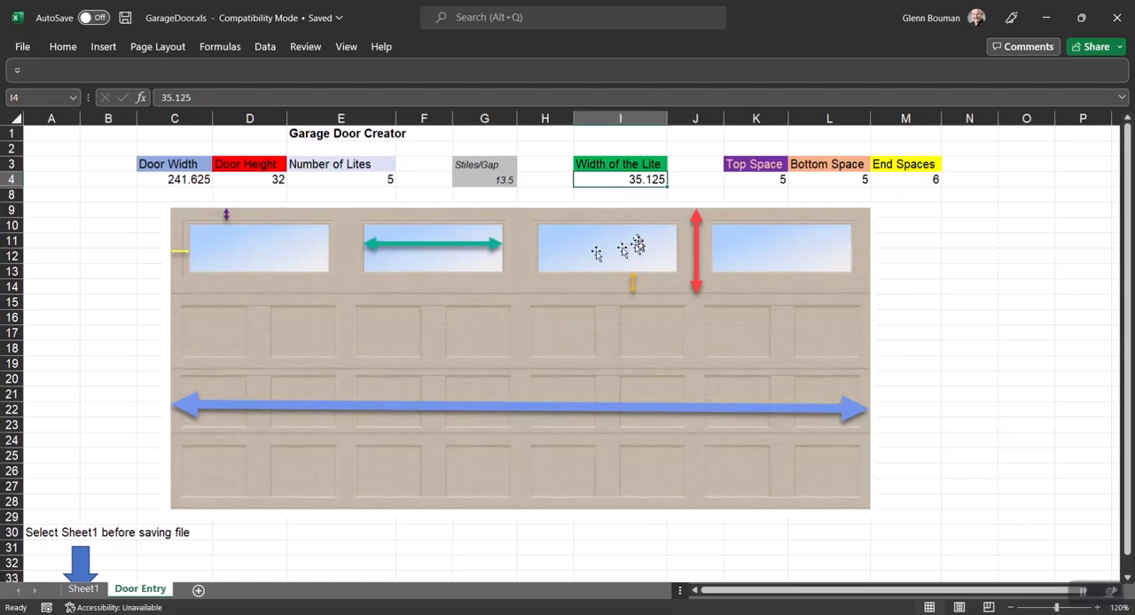
left_click(752, 180)
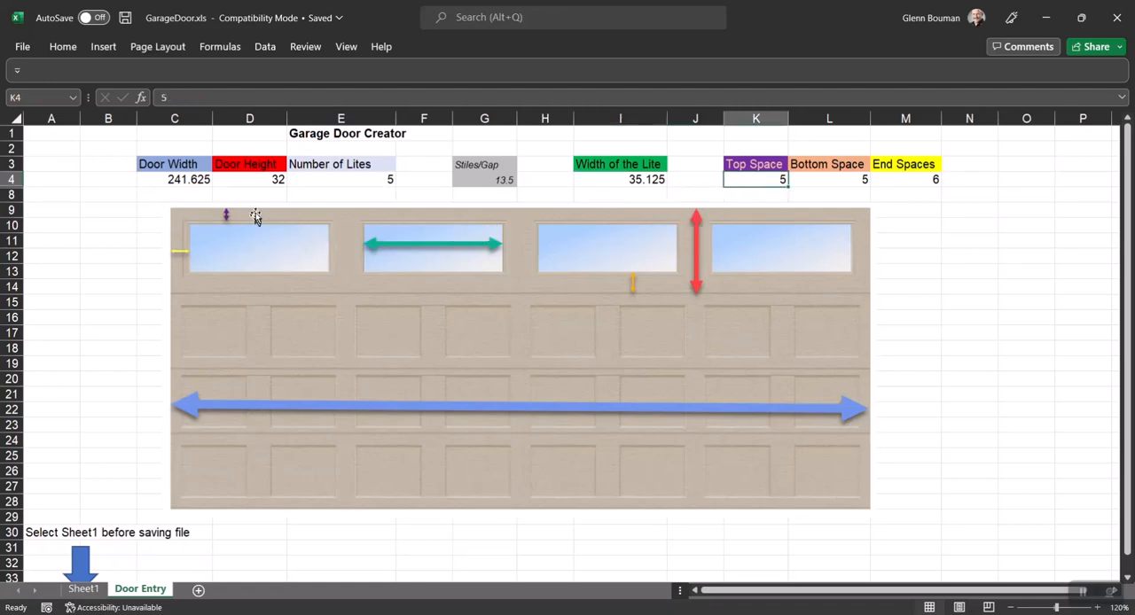
left_click(817, 181)
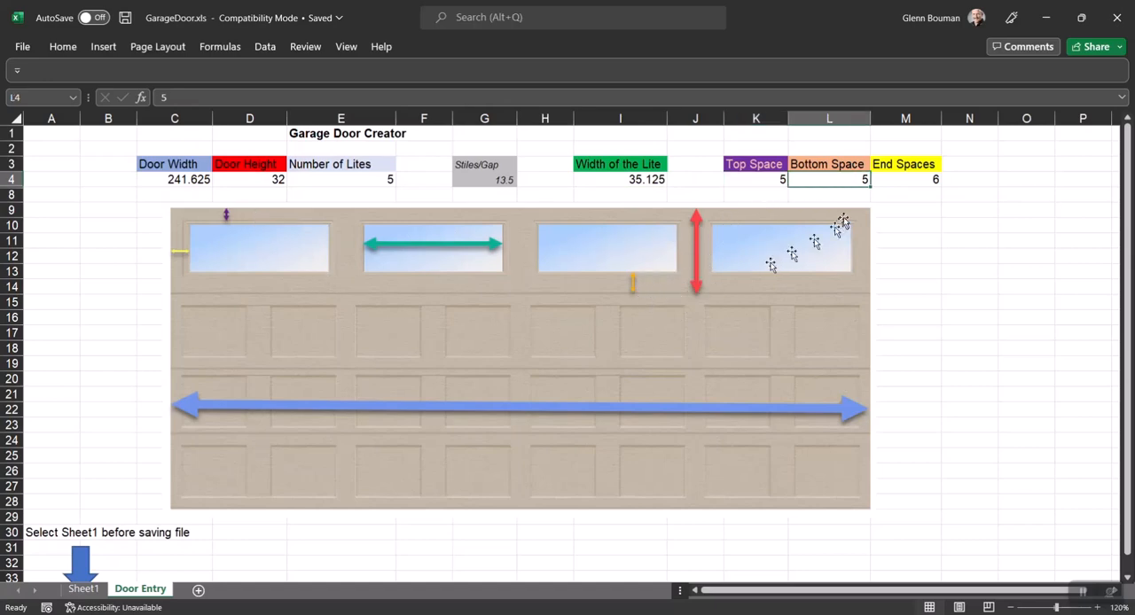
left_click(915, 181)
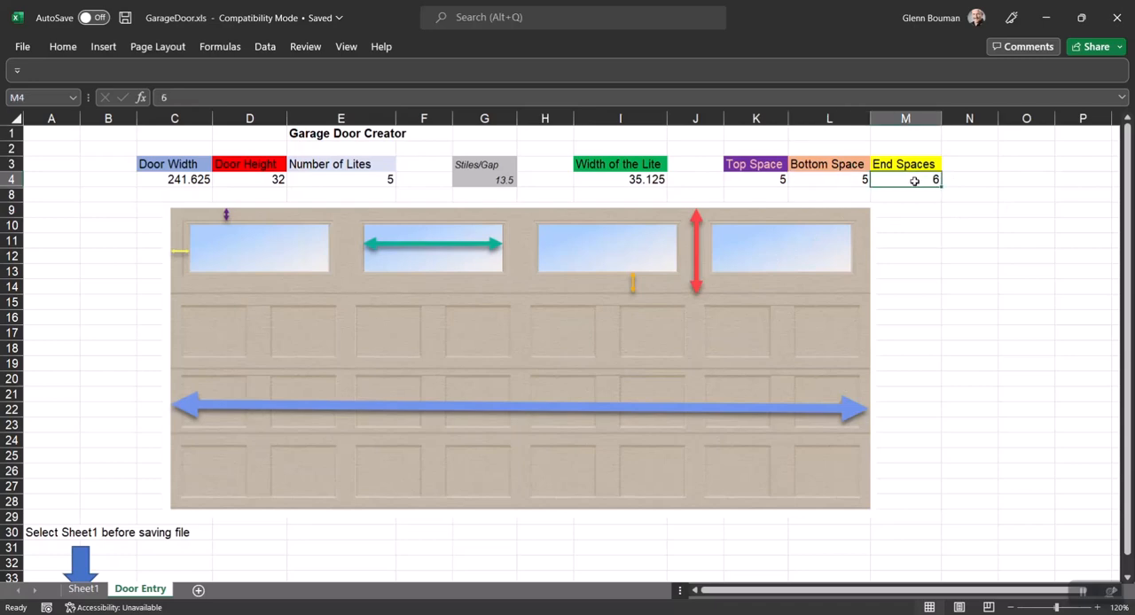
left_click(491, 181)
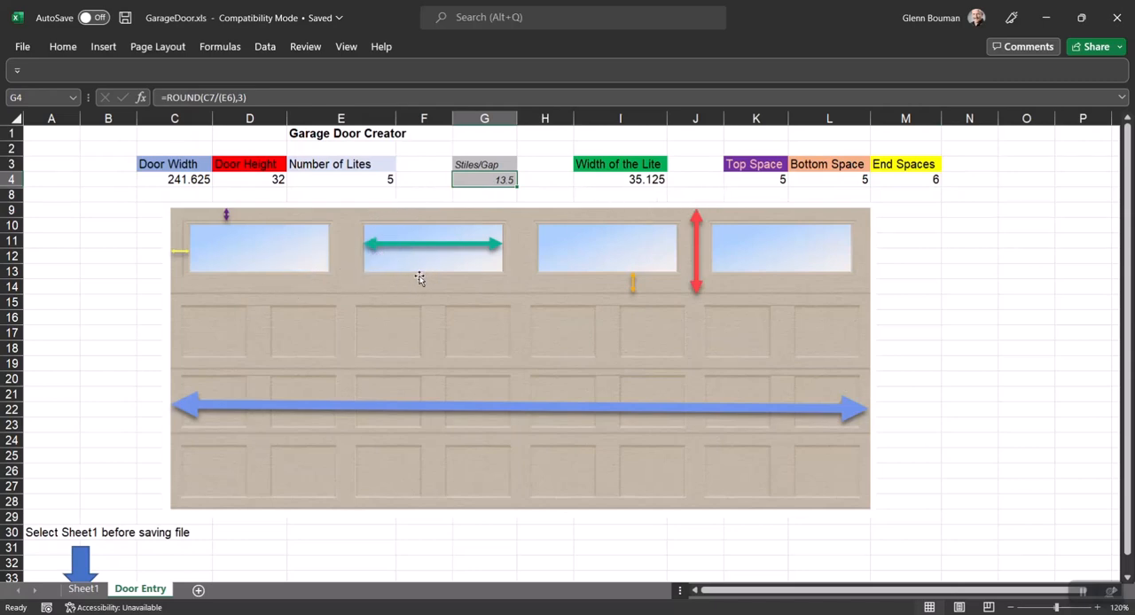
Save the GarageDoor.xls workbook with Sheet1 active, check its vertical mullion width cell and close the workbook.
left_click(84, 589)
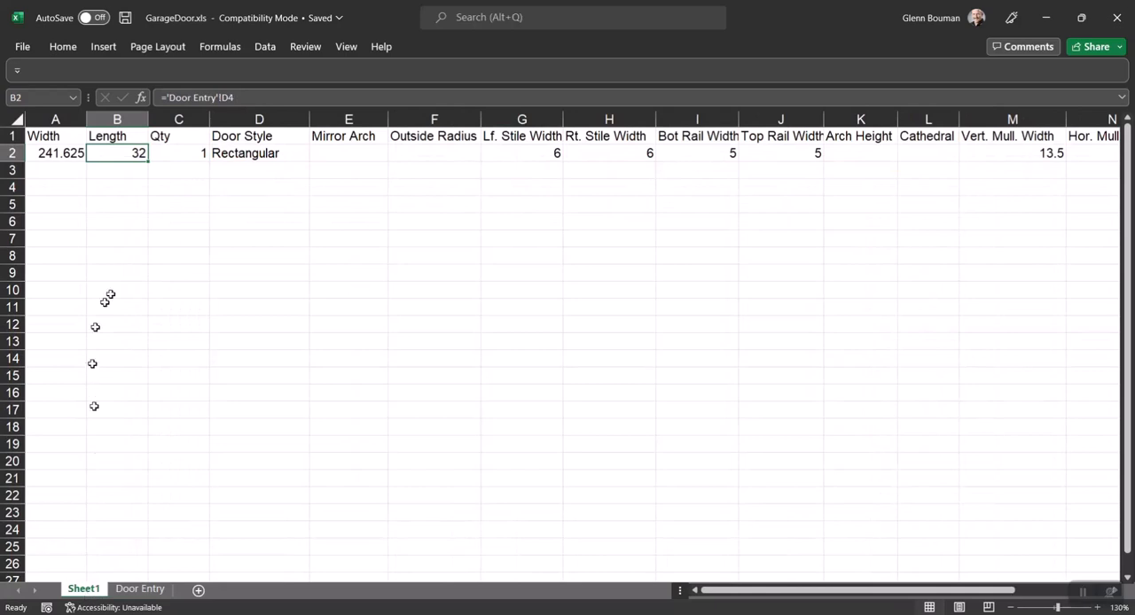
left_click(127, 20)
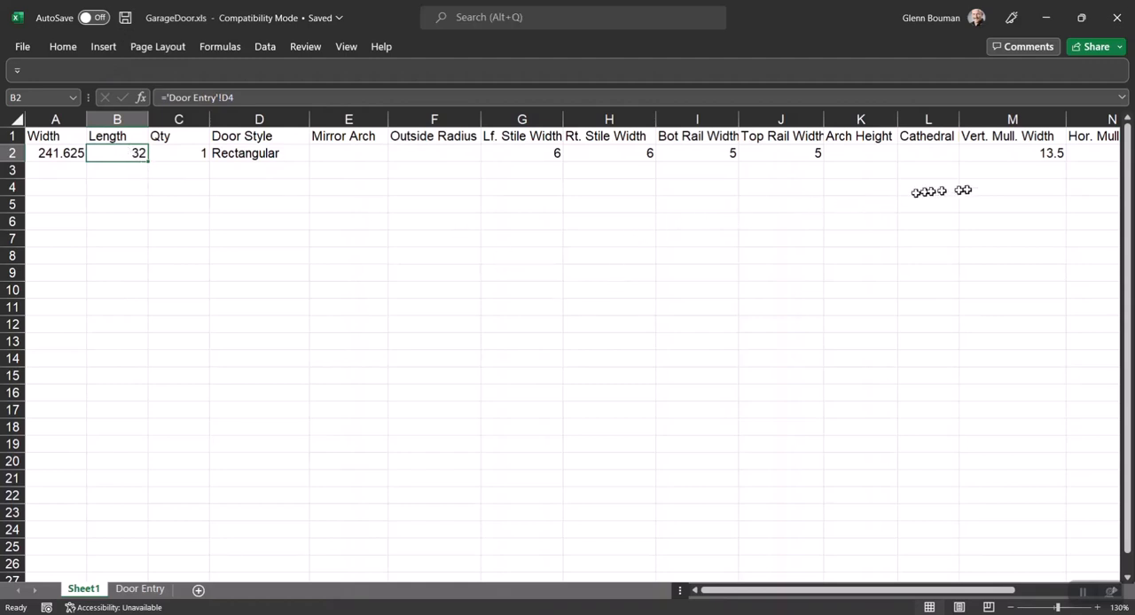
left_click(1032, 154)
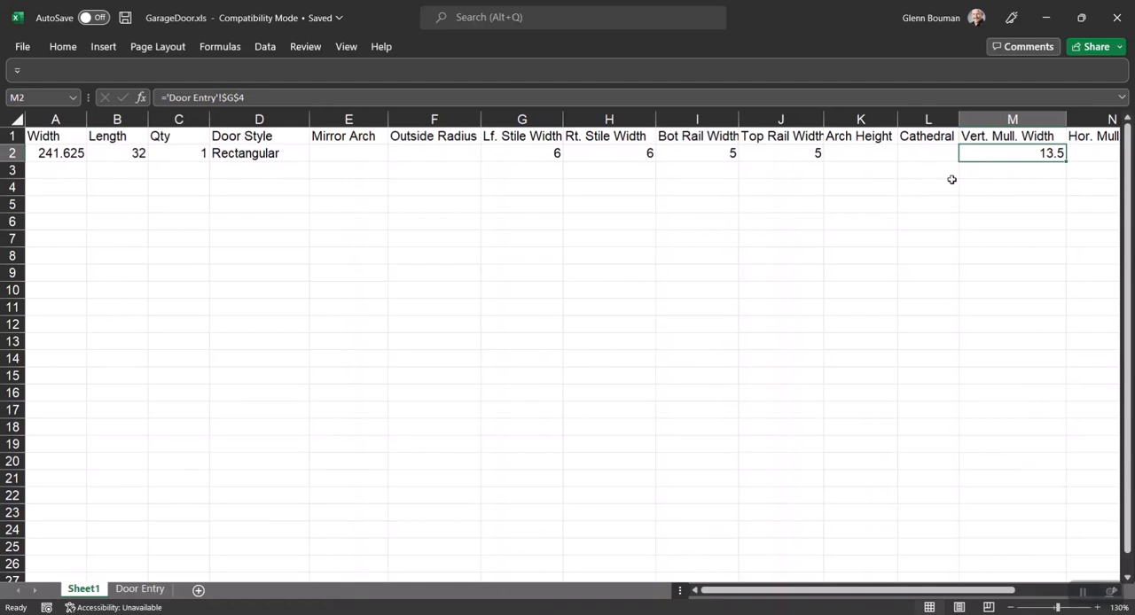
left_click(1121, 15)
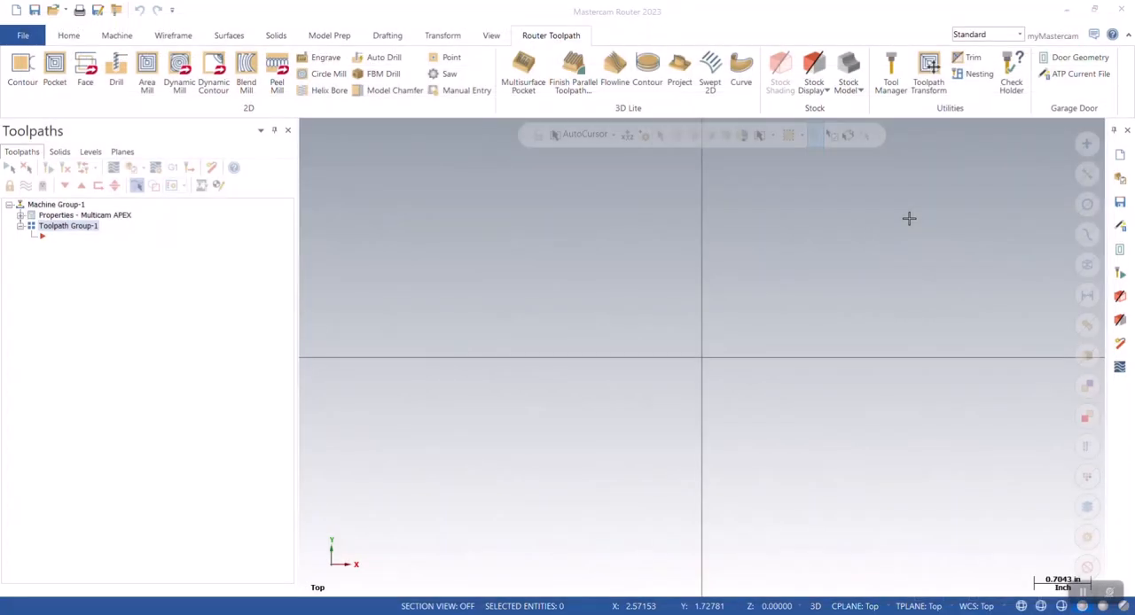
Create the garage door geometry as multiple copies driven by GarageDoor.xls, placing the door's lower left corner at the origin.
left_click(1071, 59)
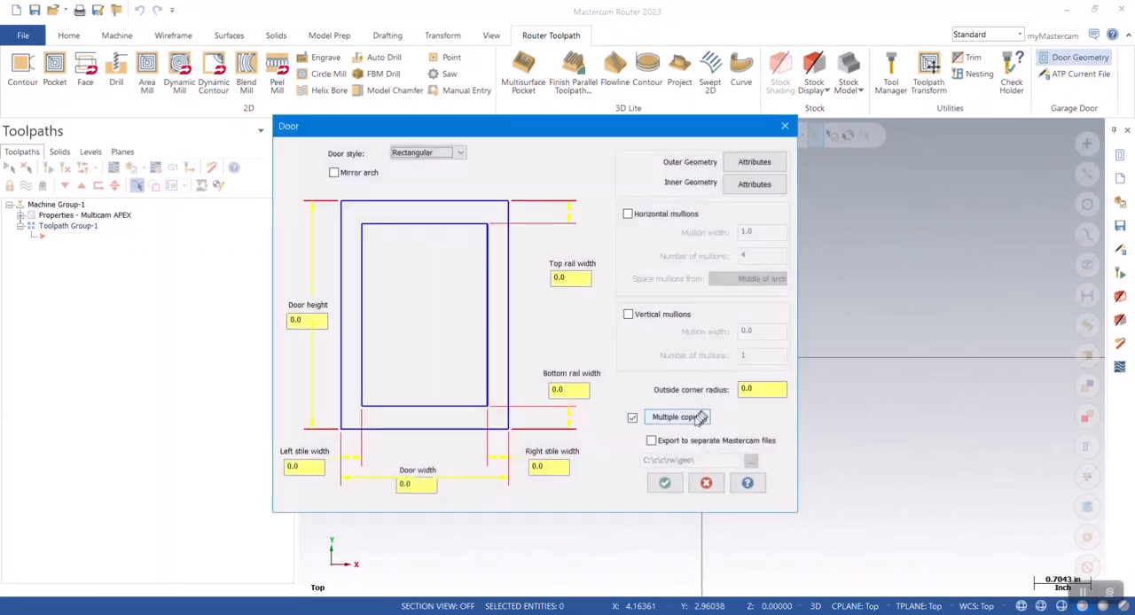
left_click(699, 418)
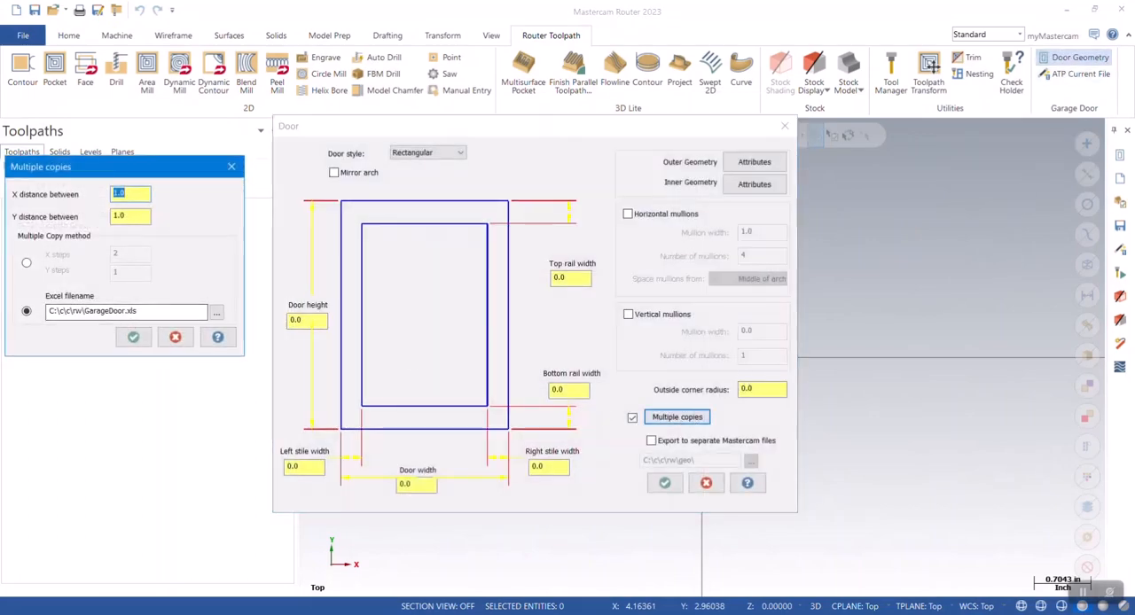
left_click(134, 337)
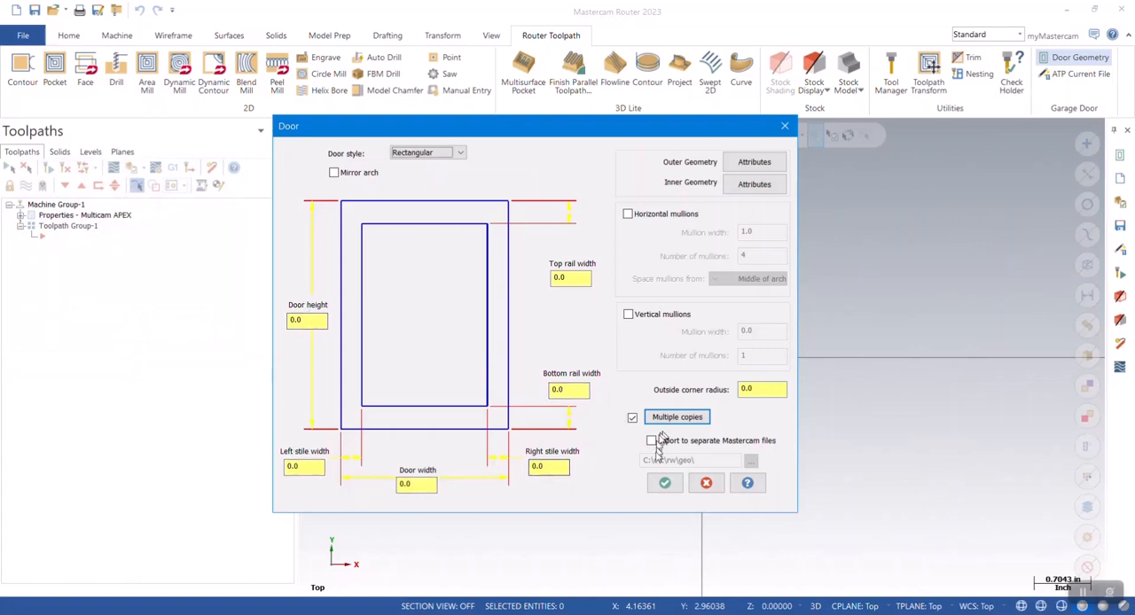
left_click(665, 484)
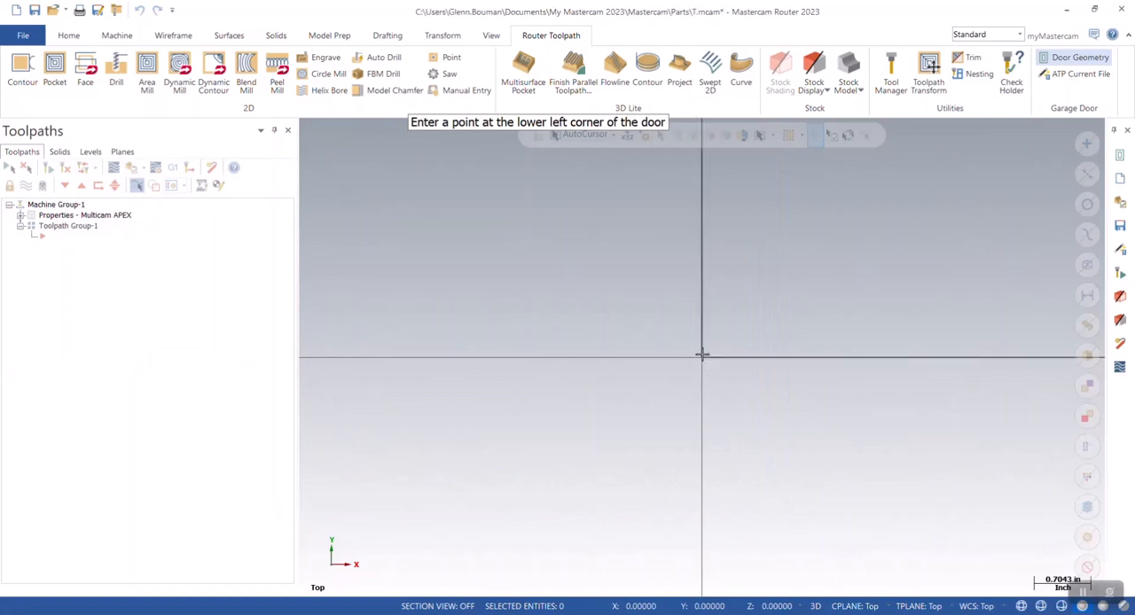
left_click(702, 355)
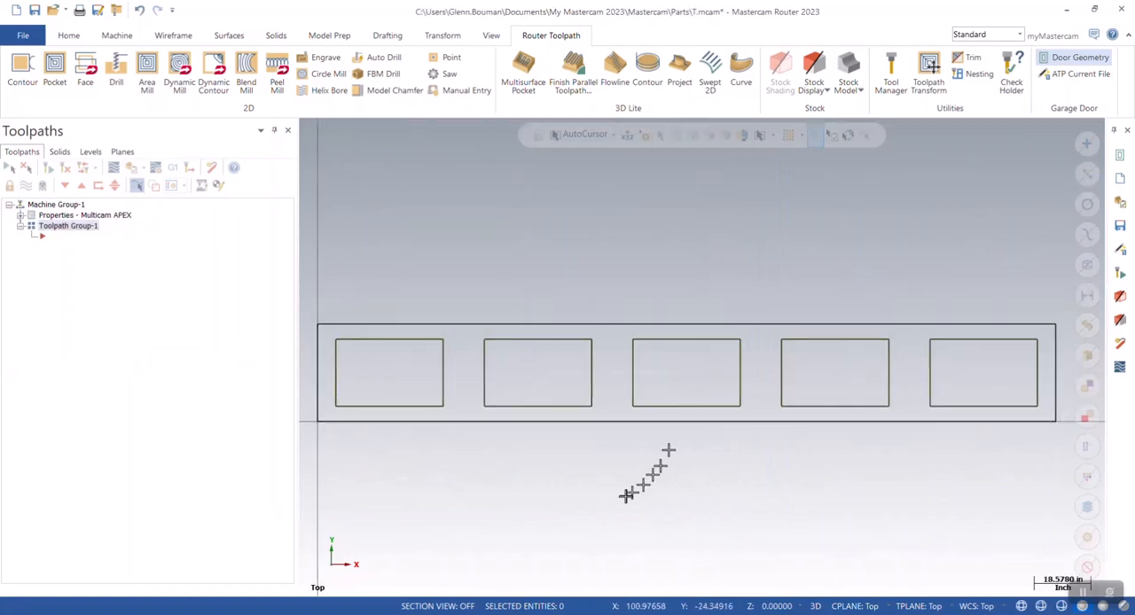
Analyze the top edge of the first lite and the top edge of the door to check their lengths.
left_click(396, 341)
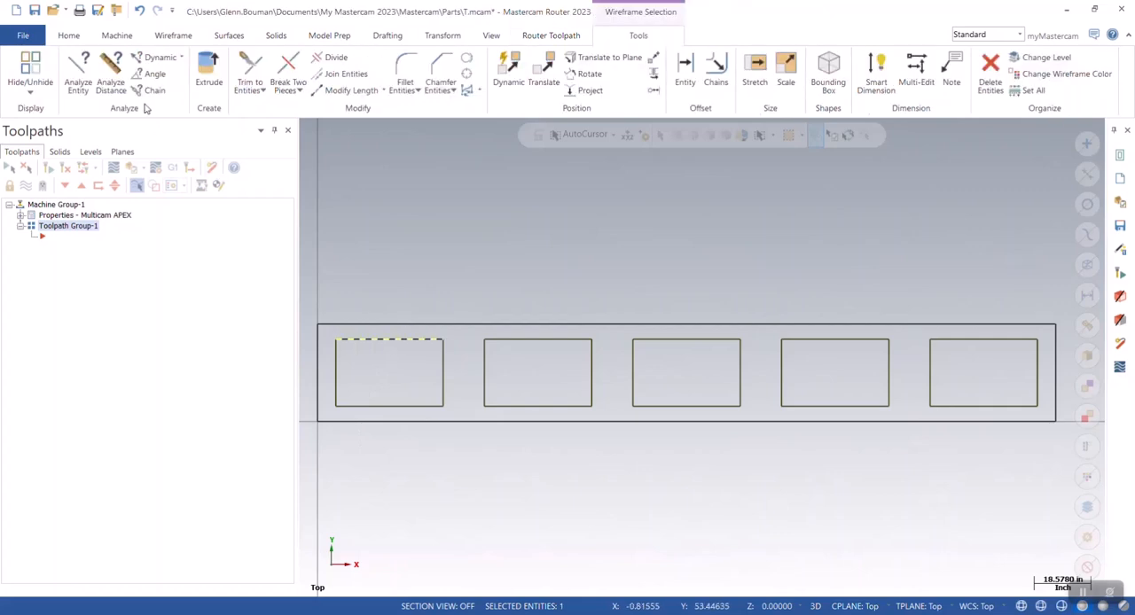
left_click(82, 78)
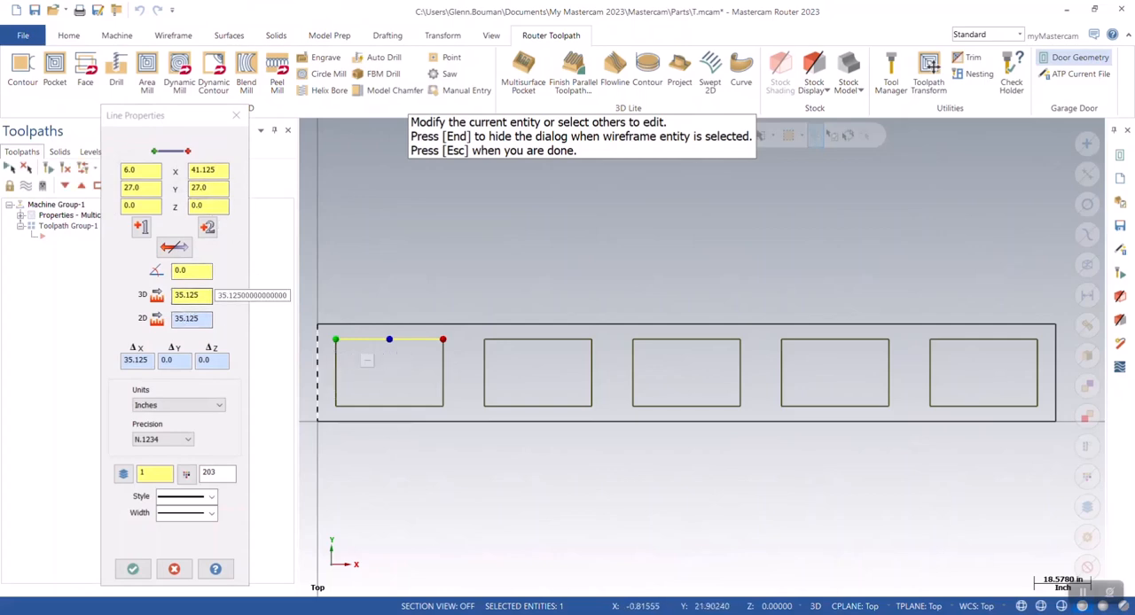
left_click(435, 324)
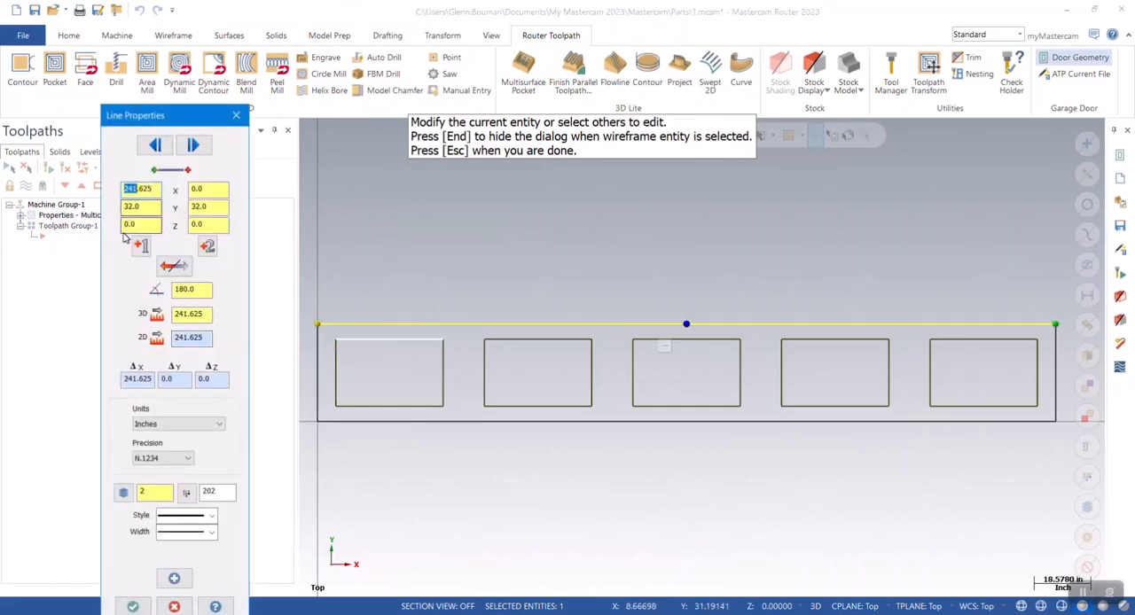
left_click(236, 116)
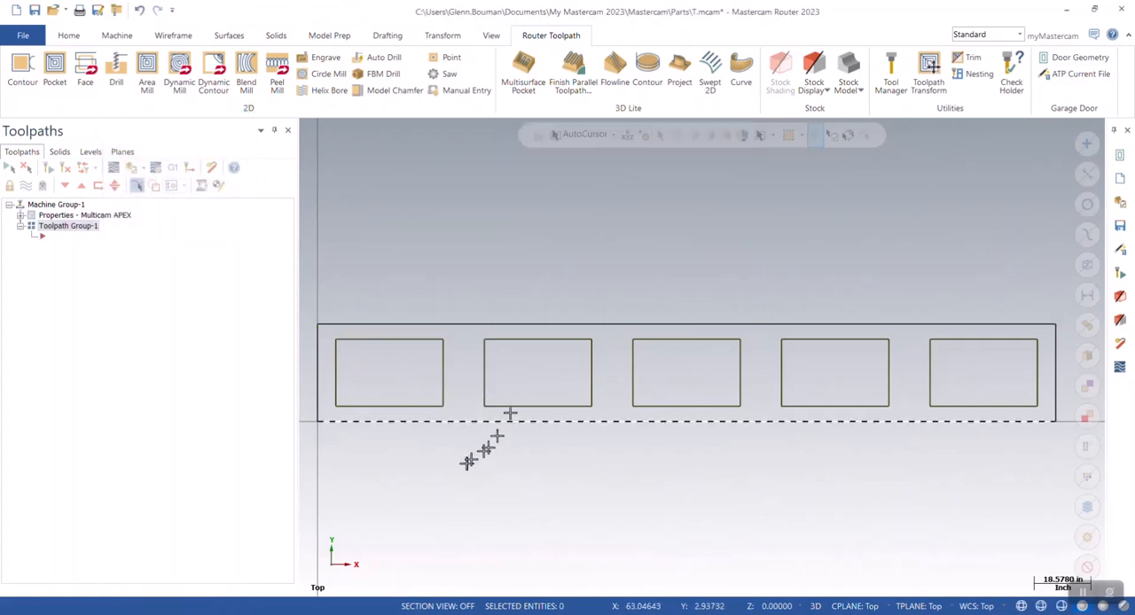
Run ATP on the current file with the garagedoor.xml strategy, outputting the NC code and opening it for editing.
scroll(612, 257, "down", 1)
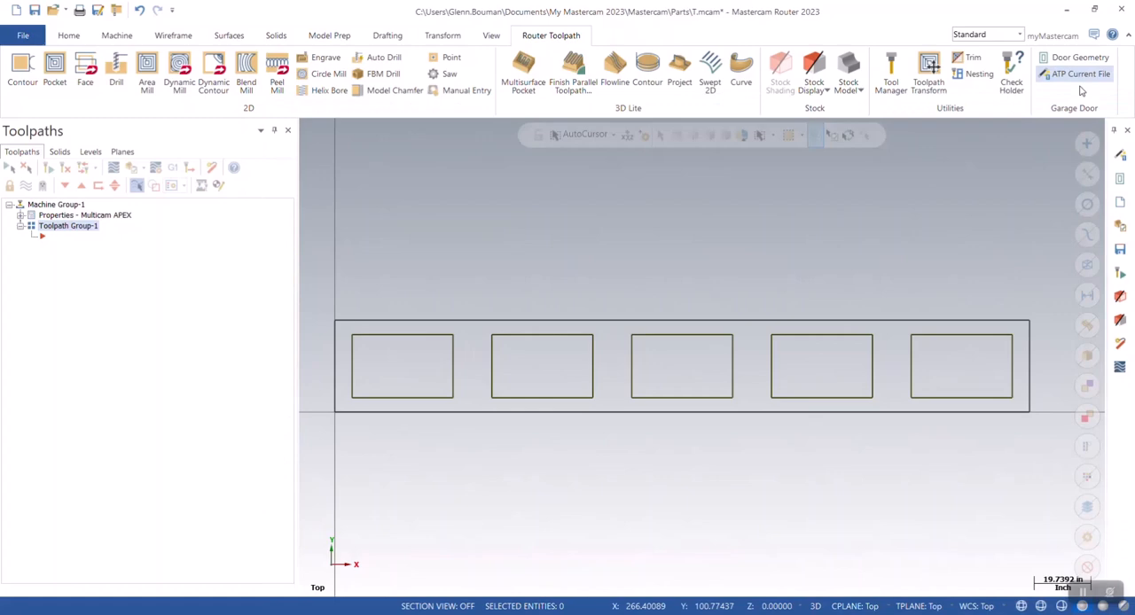
left_click(1073, 80)
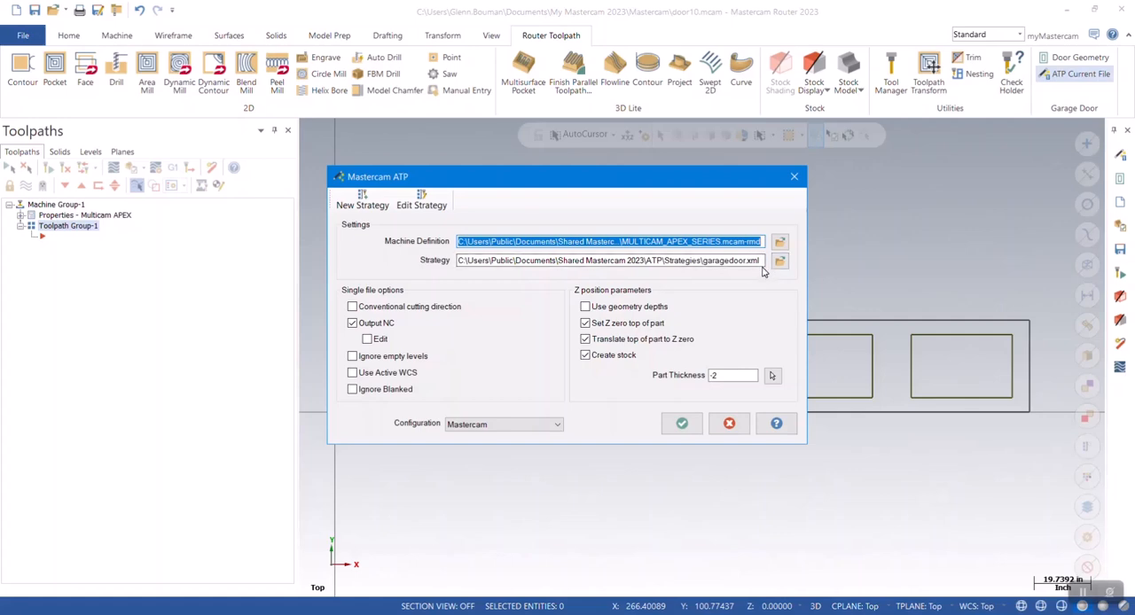
left_click(367, 339)
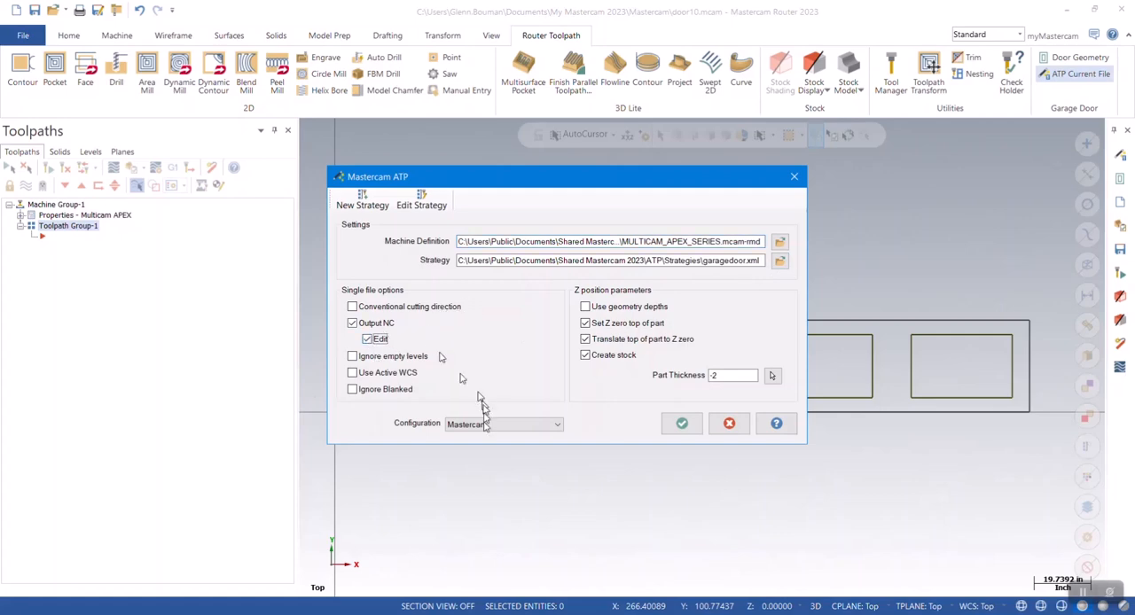
left_click(681, 425)
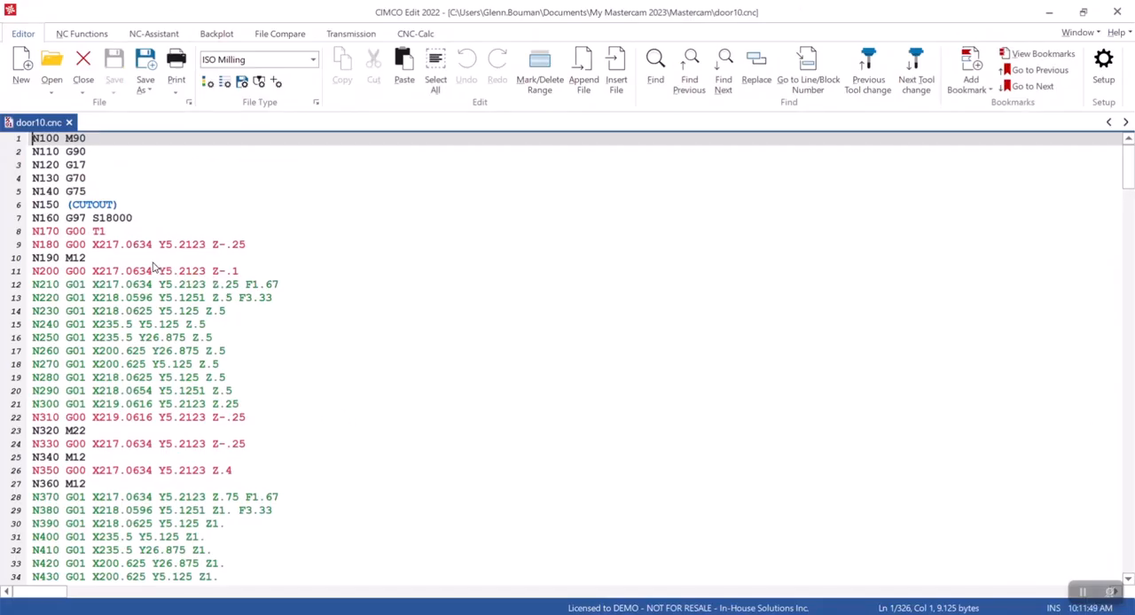
Look through the posted door10.cnc program and close the NC editor.
scroll(145, 272, "down", 13)
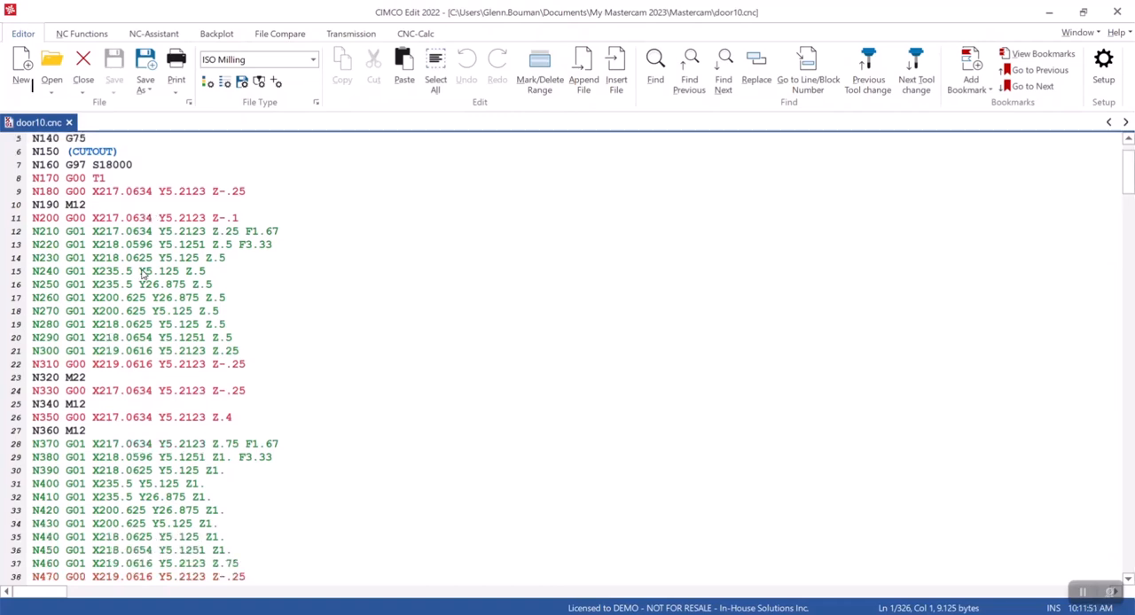
scroll(135, 280, "down", 20)
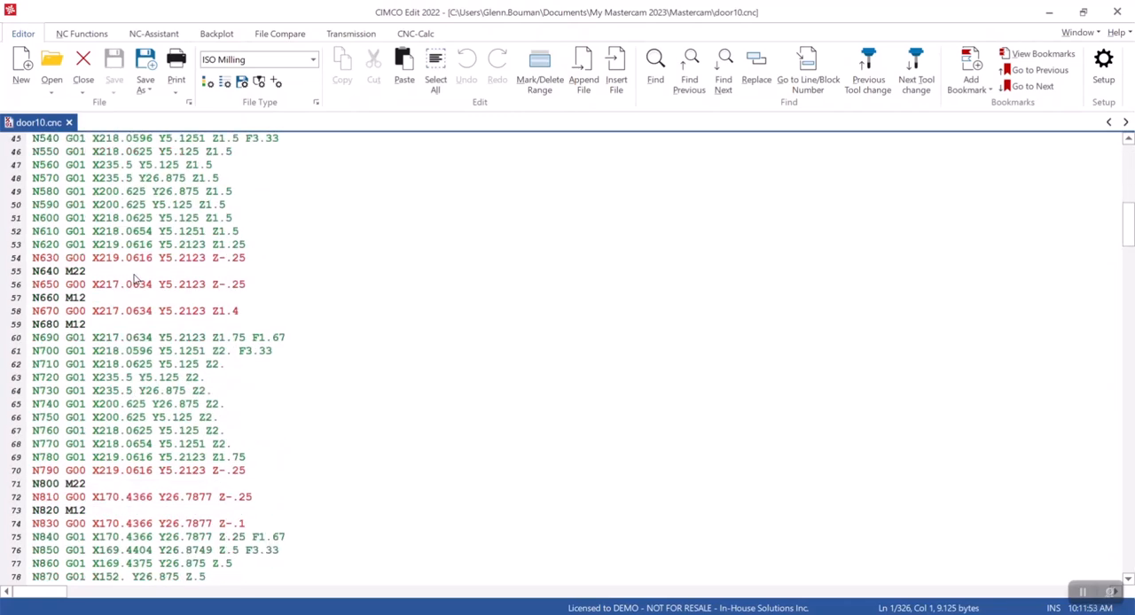
left_click(1117, 10)
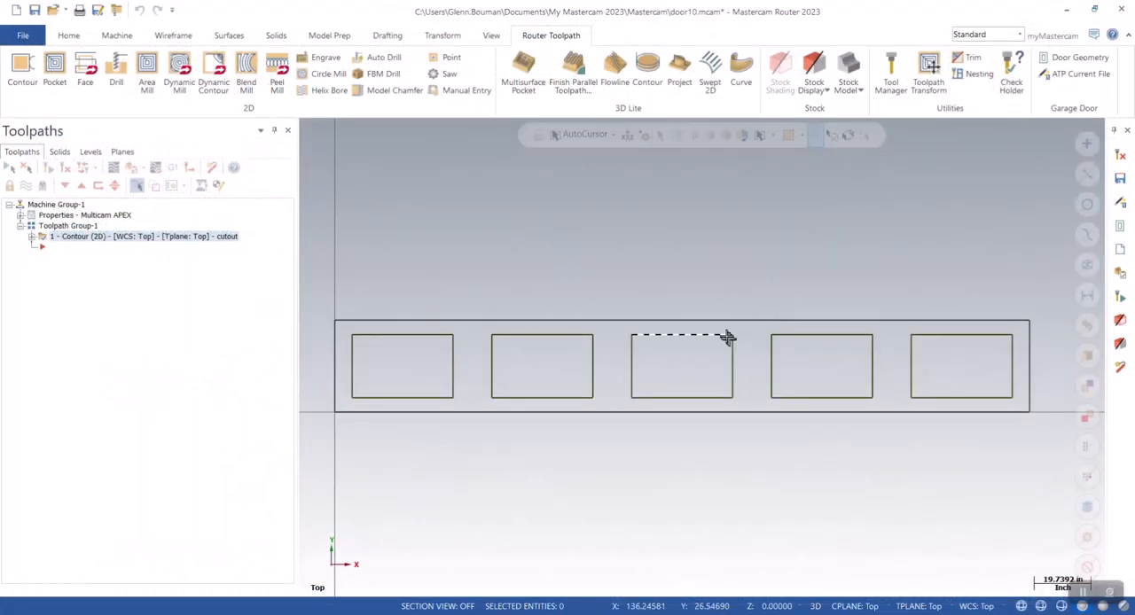
Verify the cutout contour operation by playing its stock simulation through to the end.
left_click(232, 236)
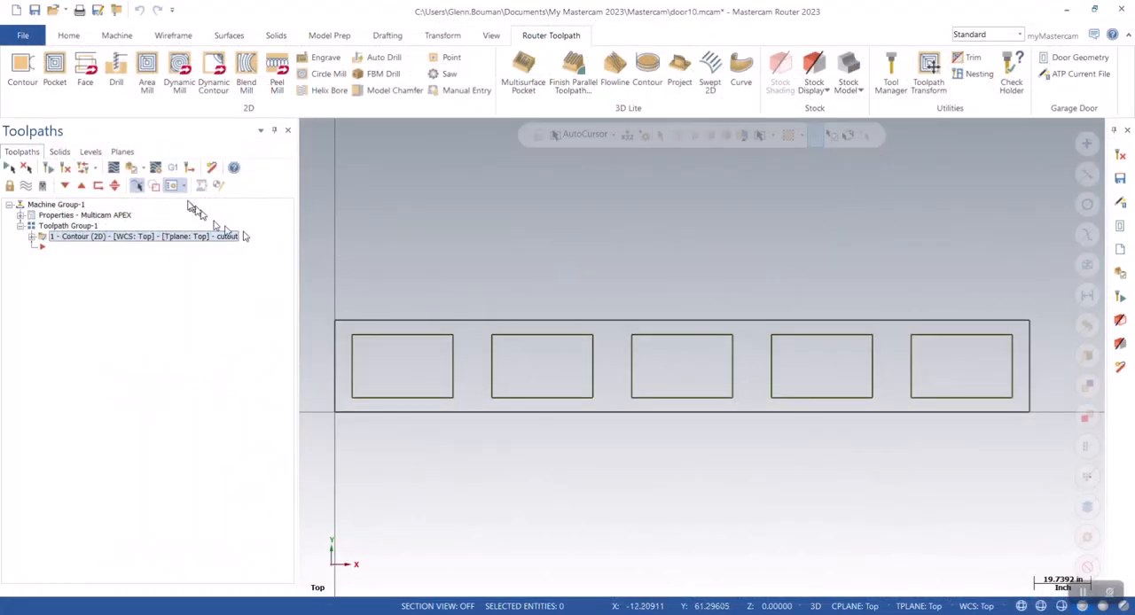
left_click(133, 169)
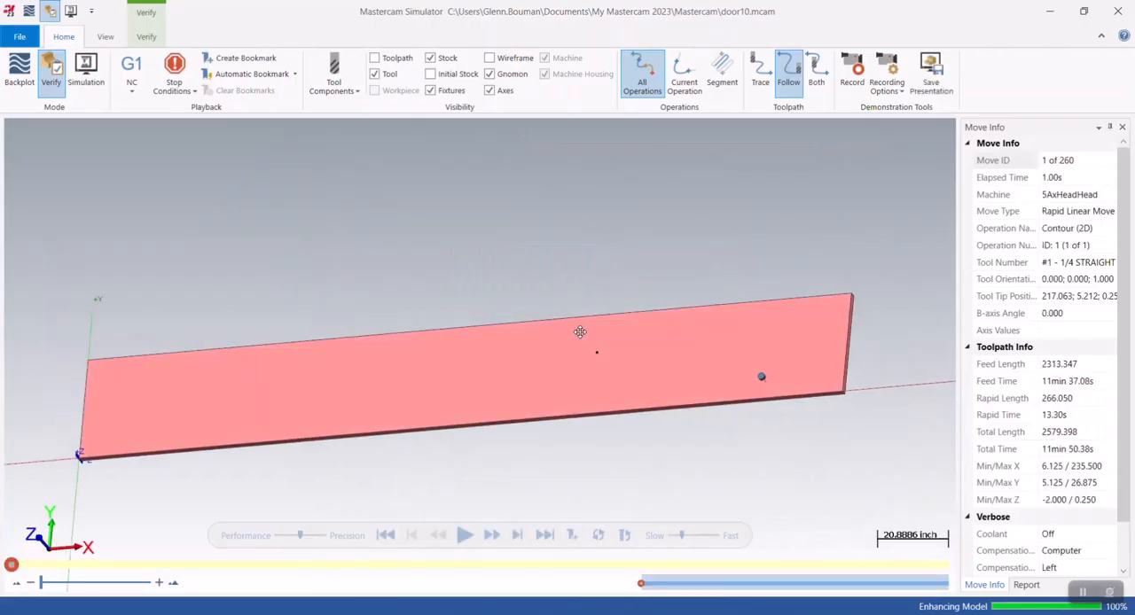
left_click(464, 536)
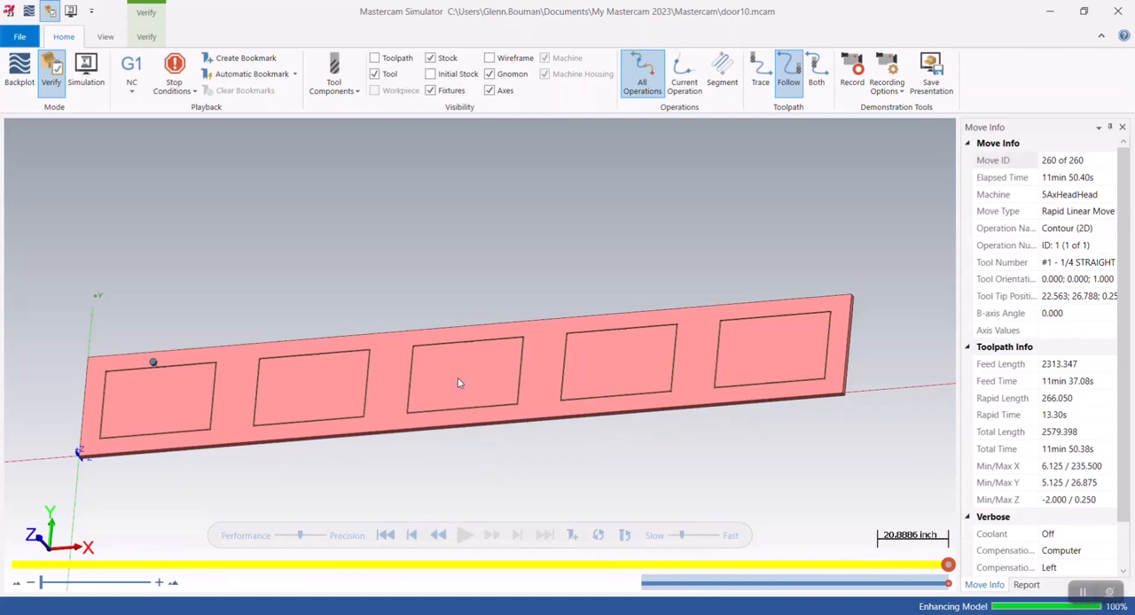
Bring up the simulator's verification tools for the cut door panel.
left_click(146, 36)
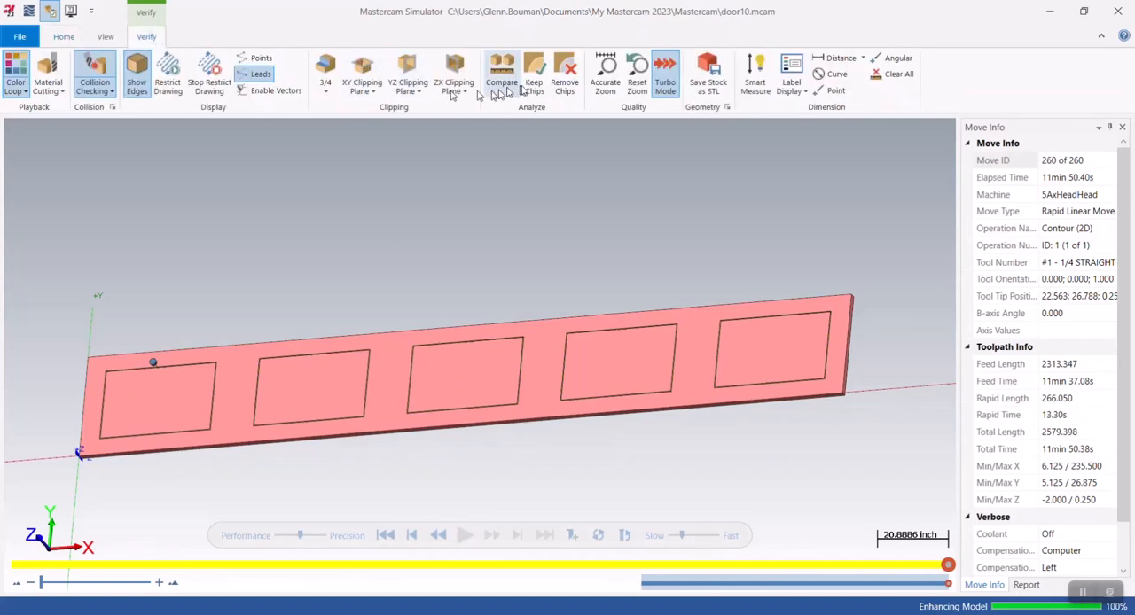